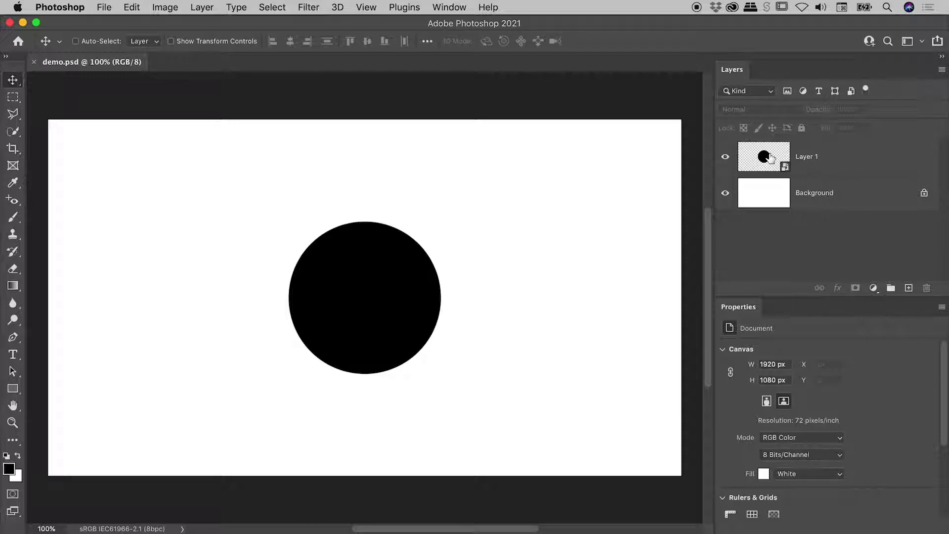
Convert the centred circle's smart-object Layer 1 into a plain pixel layer with Convert to Layers
right_click(839, 158)
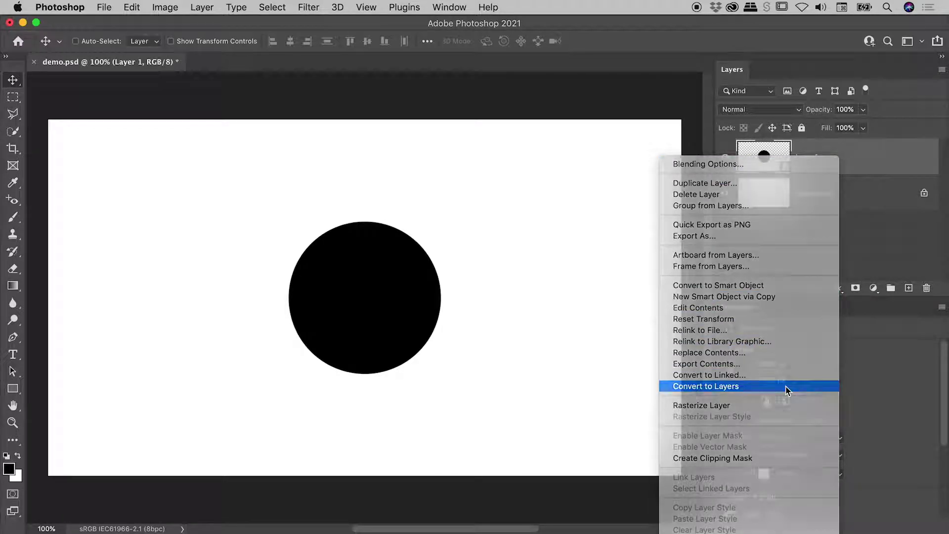
click(786, 388)
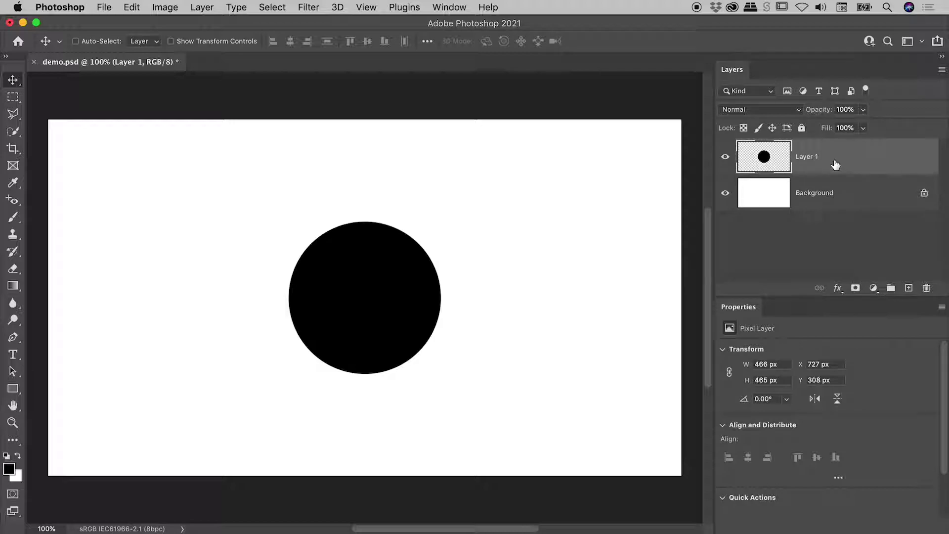
Delete the circle layer and brush-paint a large black dot near the top-left on a new Layer 1
click(926, 288)
click(573, 217)
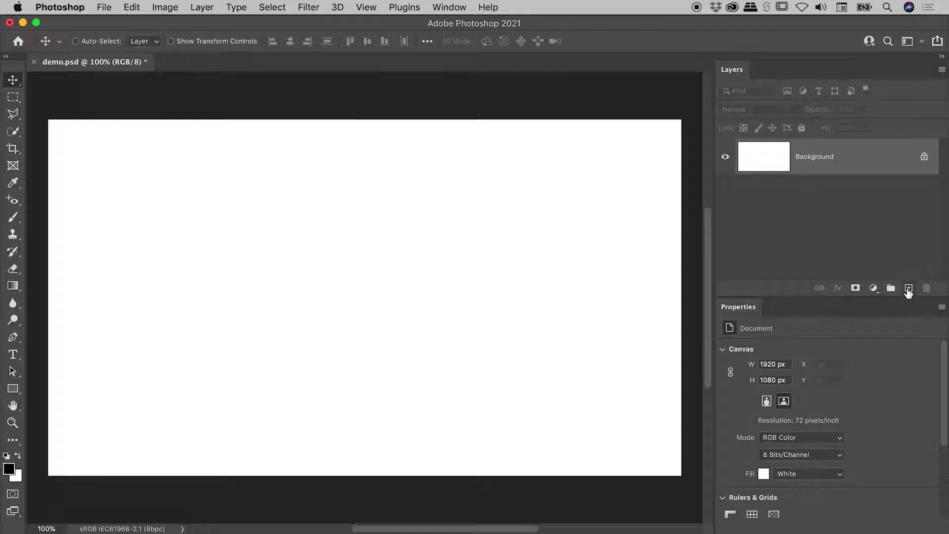
click(908, 288)
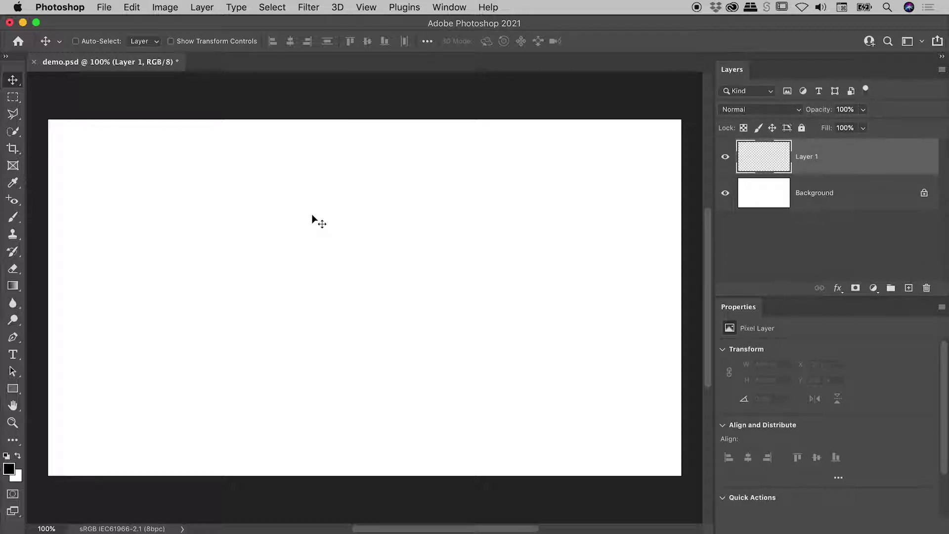
key(b)
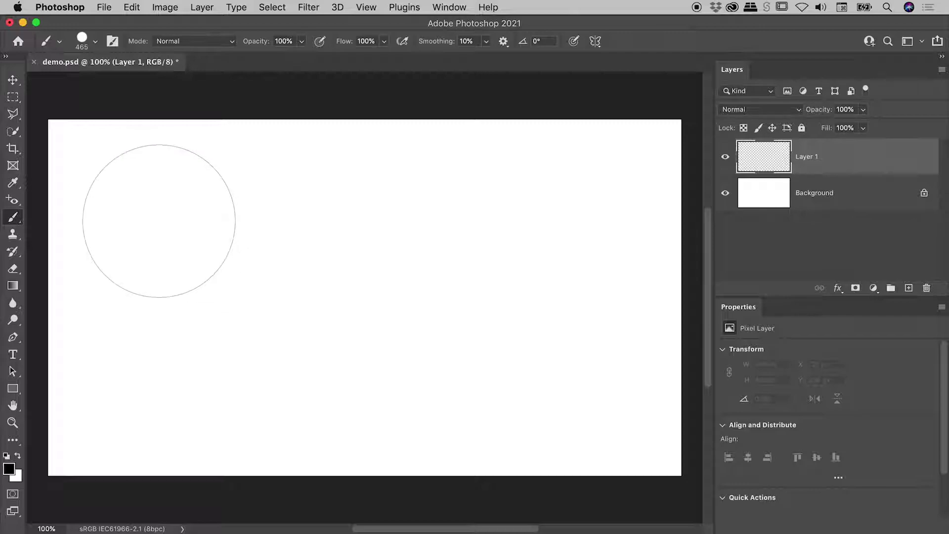
click(159, 220)
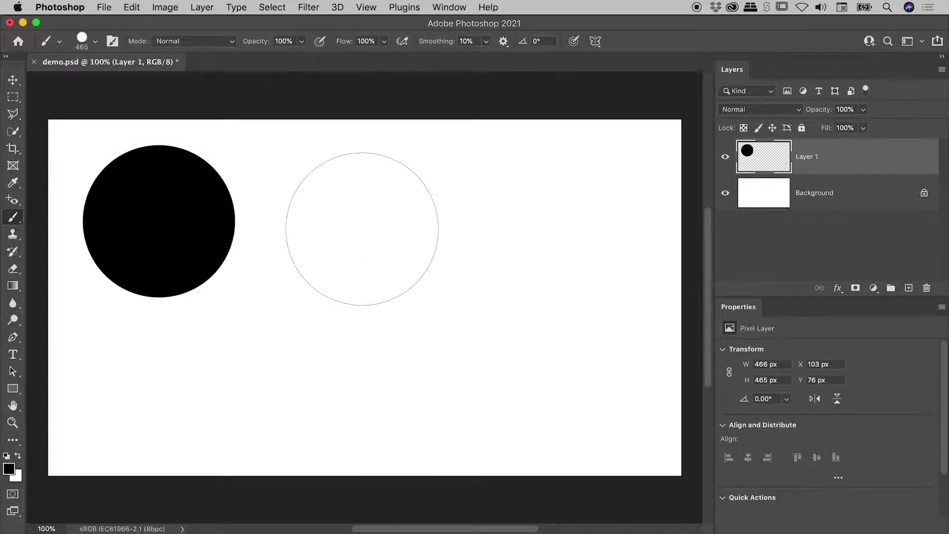
key(v)
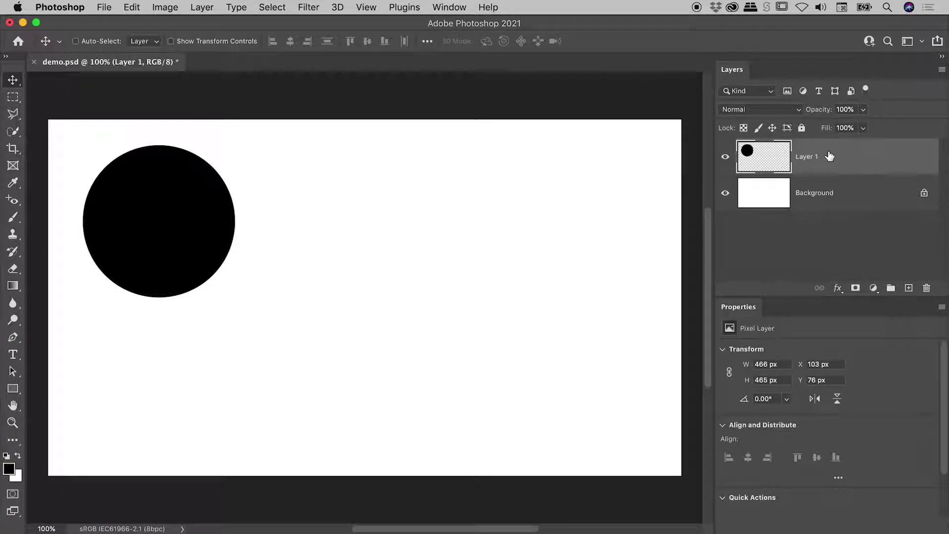
Convert the top-left dot's Layer 1 into an embedded smart object (466 × 465 px)
right_click(766, 157)
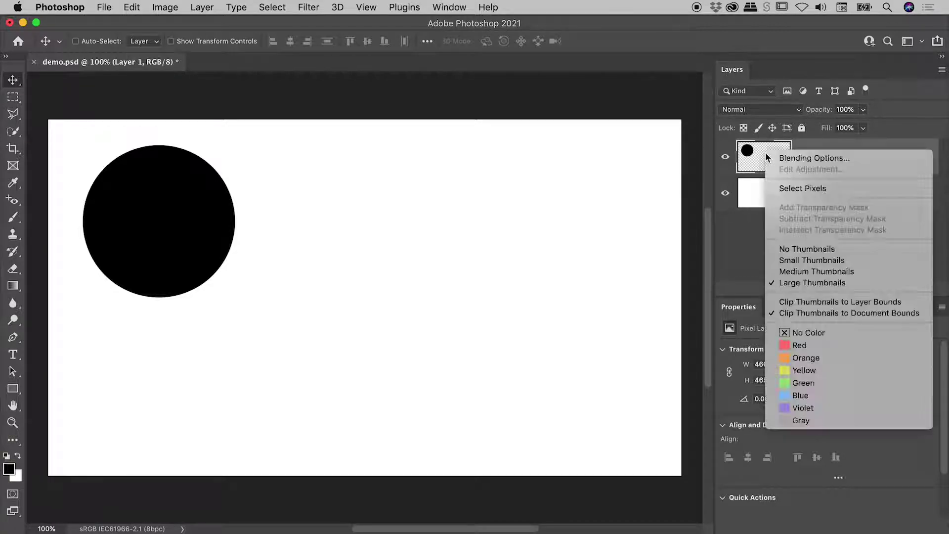
click(748, 232)
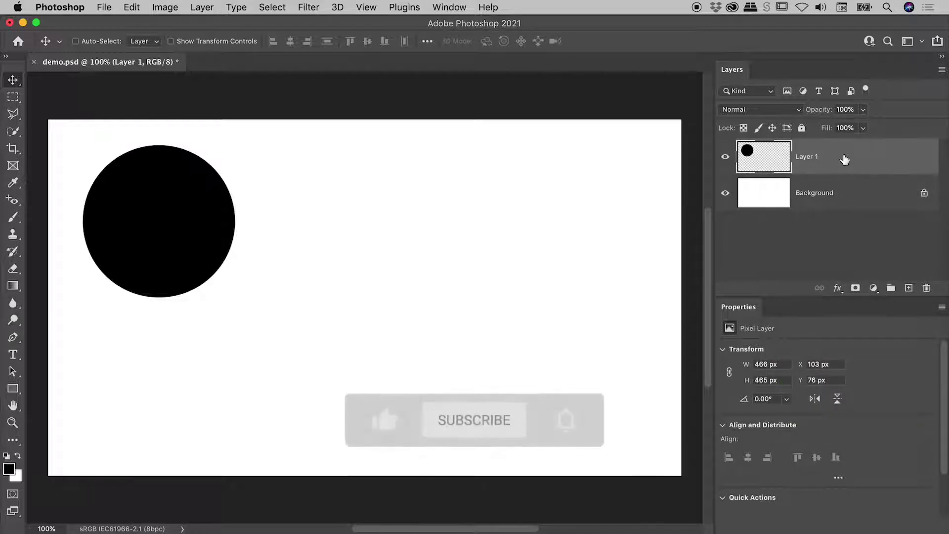
right_click(844, 157)
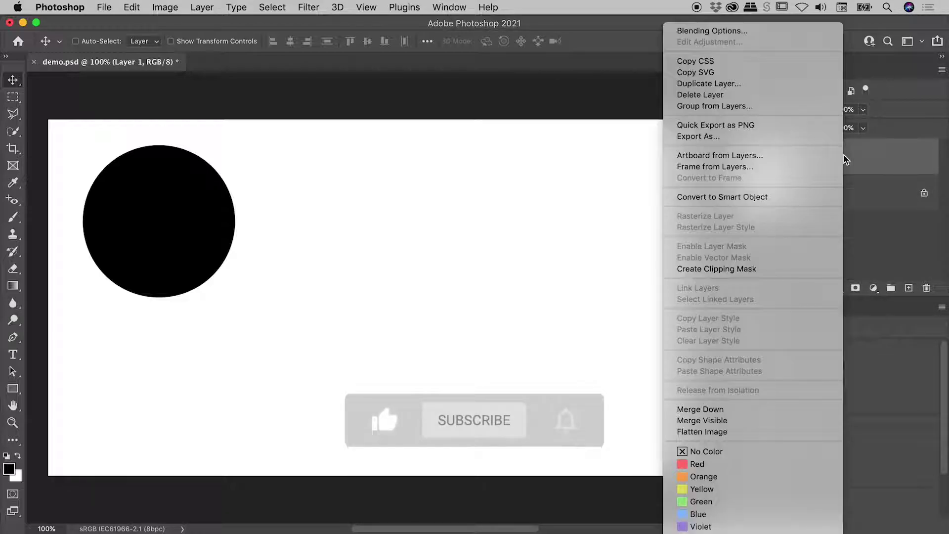
click(757, 197)
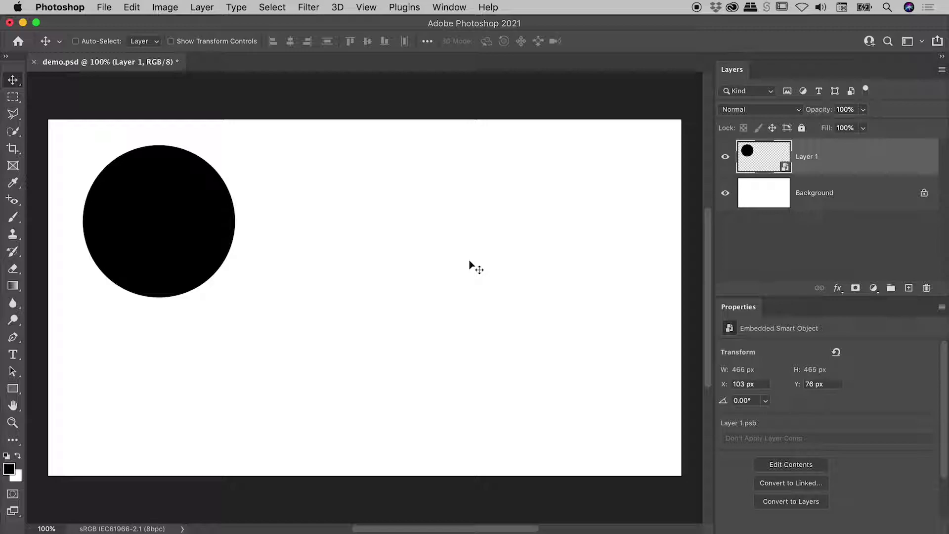
Unpack the dot's smart object with Convert to Layers, keeping it 466 × 465 px at X 103, Y 76
right_click(770, 152)
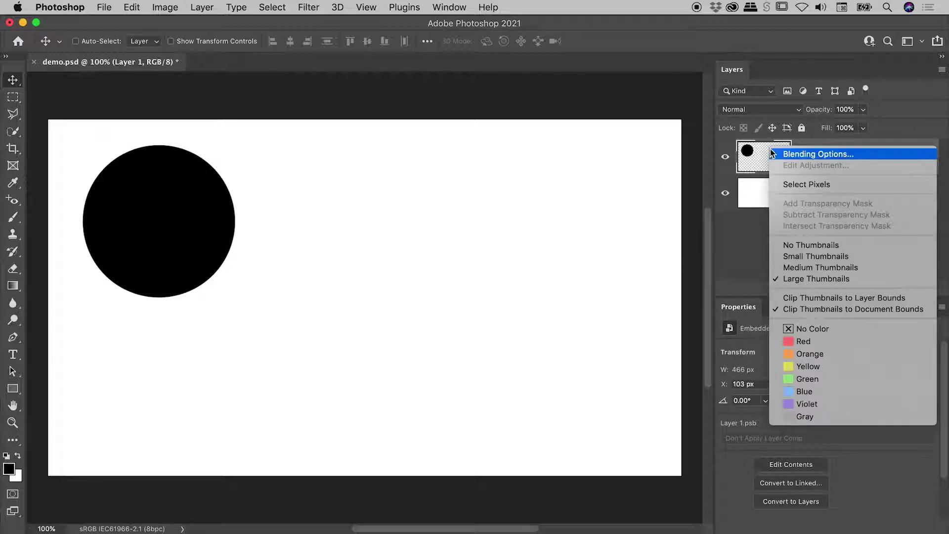
key(Escape)
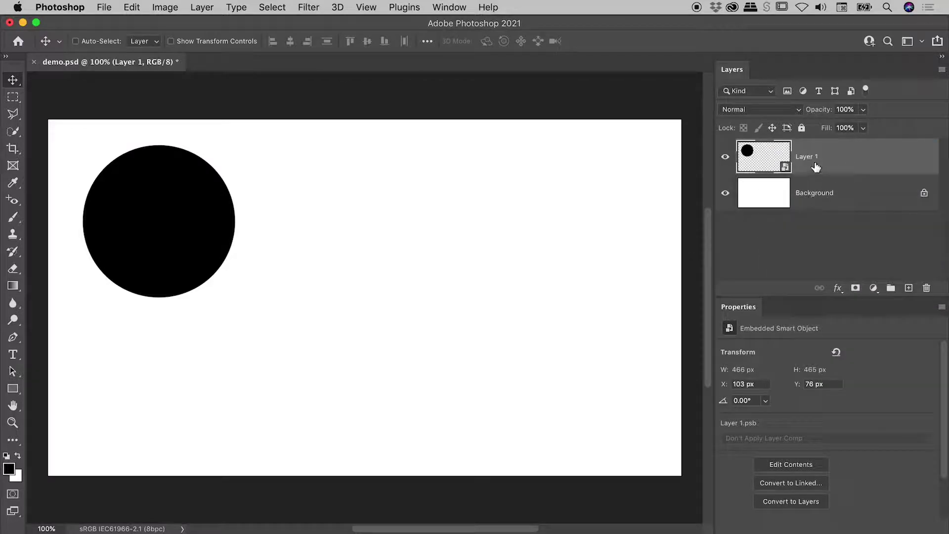
right_click(843, 156)
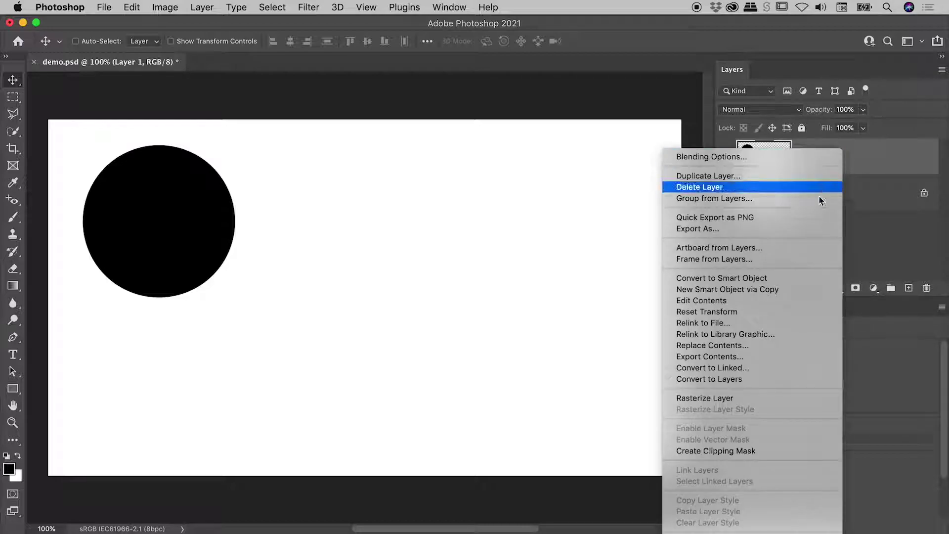
click(754, 378)
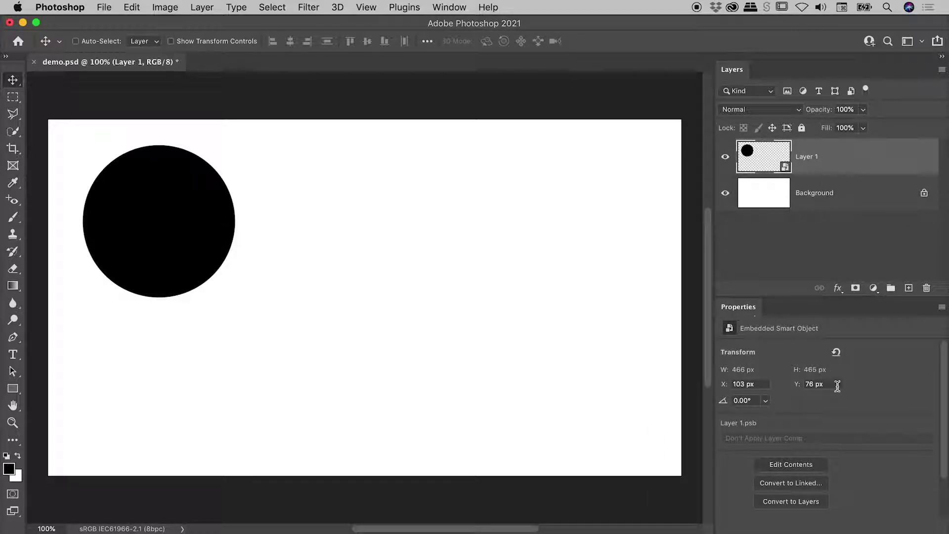
click(785, 500)
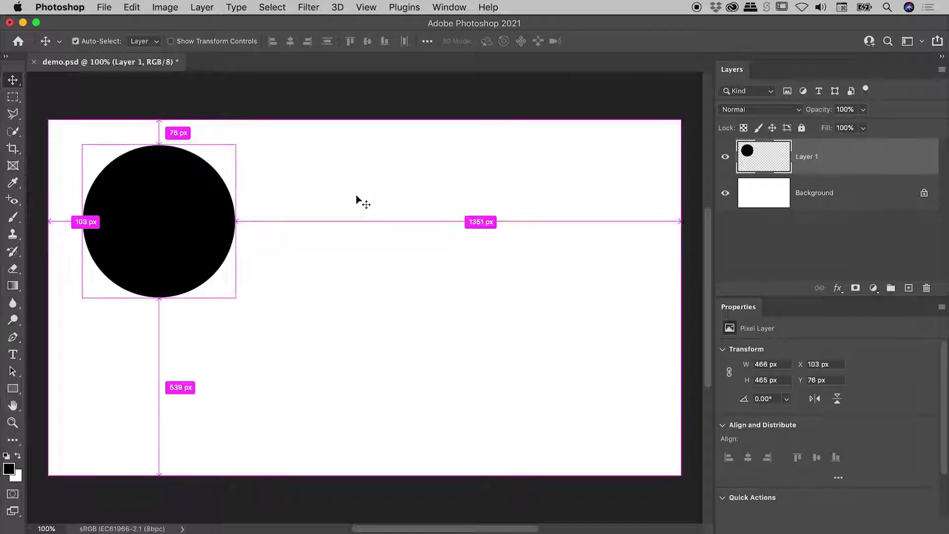
Undo back to the smart object and Free Transform the dot to about 15.58%, 72 × 73 px
key(super+shift+s)
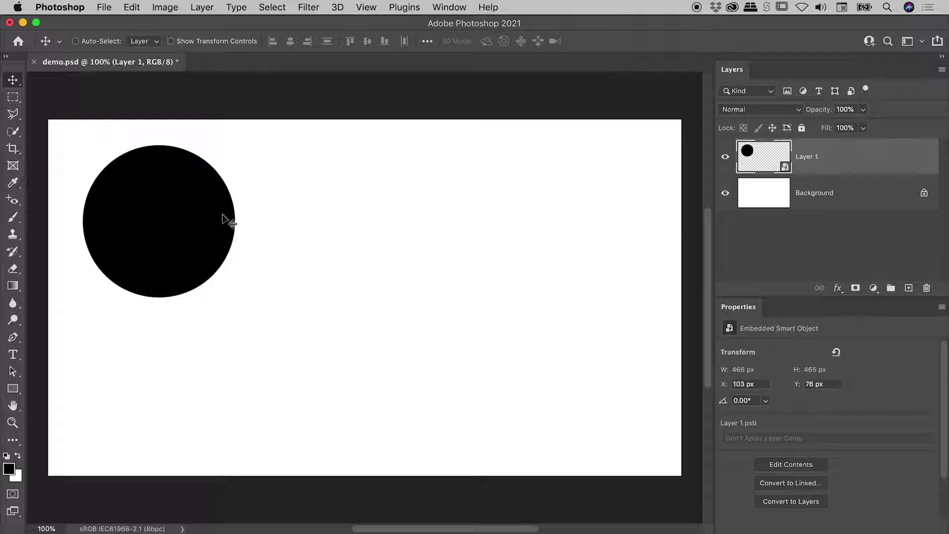
click(132, 8)
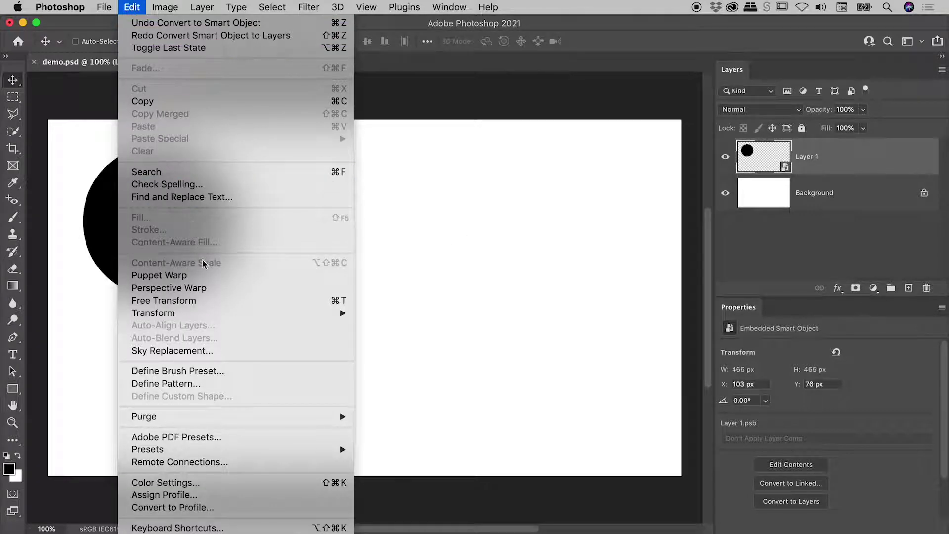
click(208, 299)
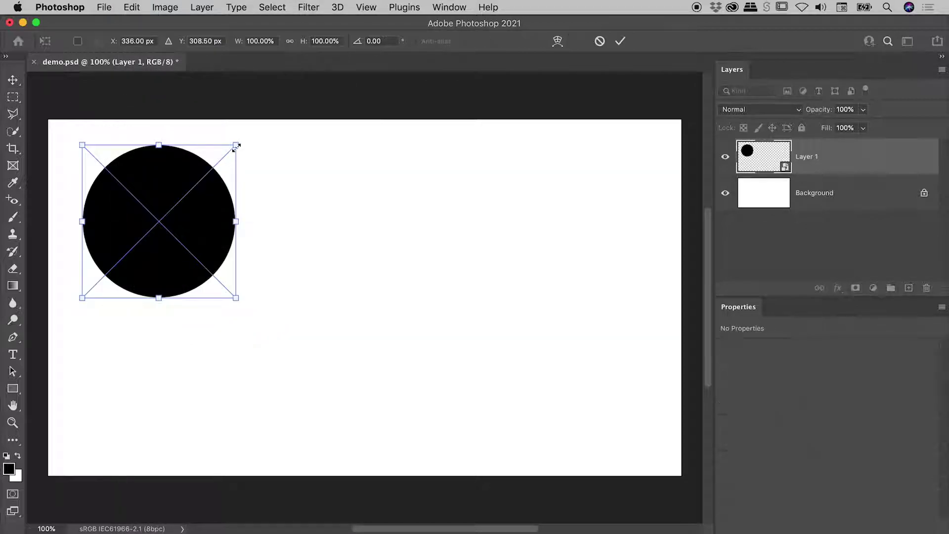
drag(237, 147, 170, 209)
click(620, 41)
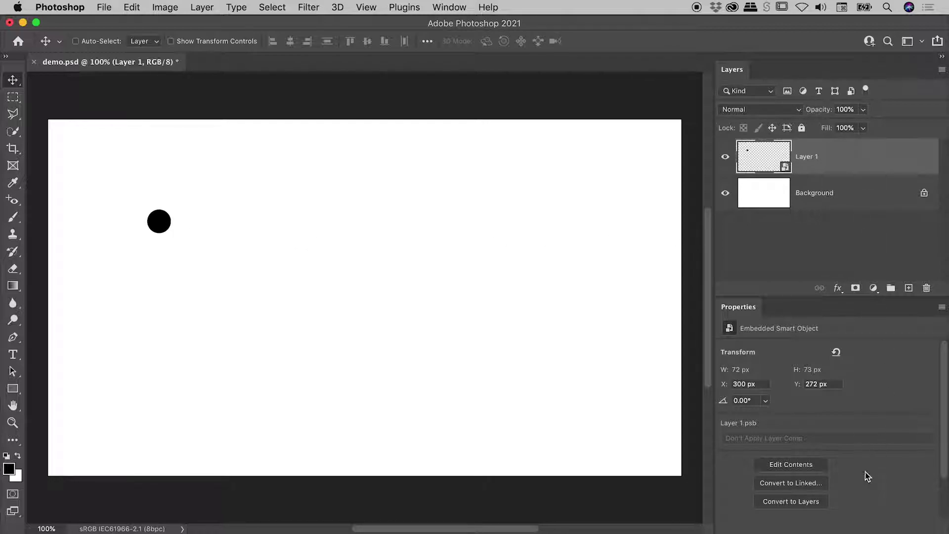
Convert the small dot to layers without retaining transforms, returning it to 466 × 465 px
click(791, 501)
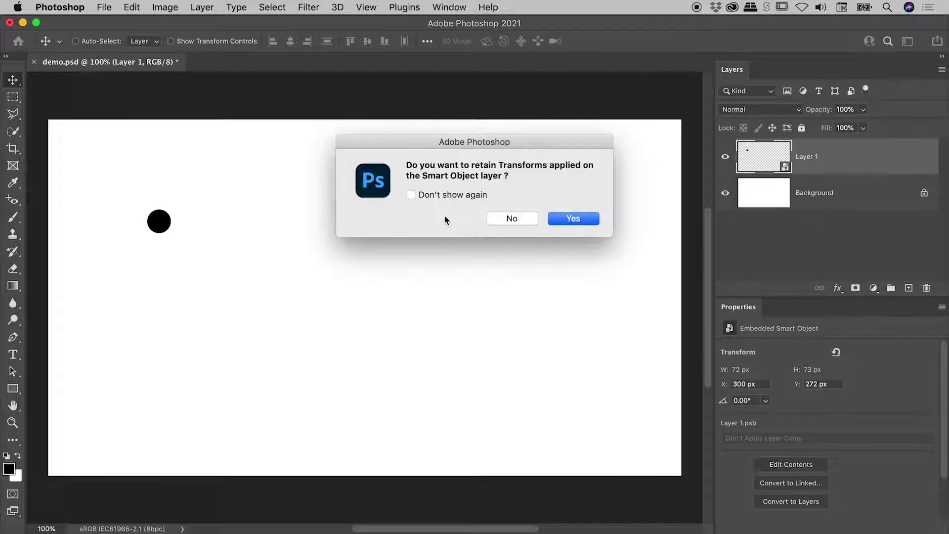
click(574, 218)
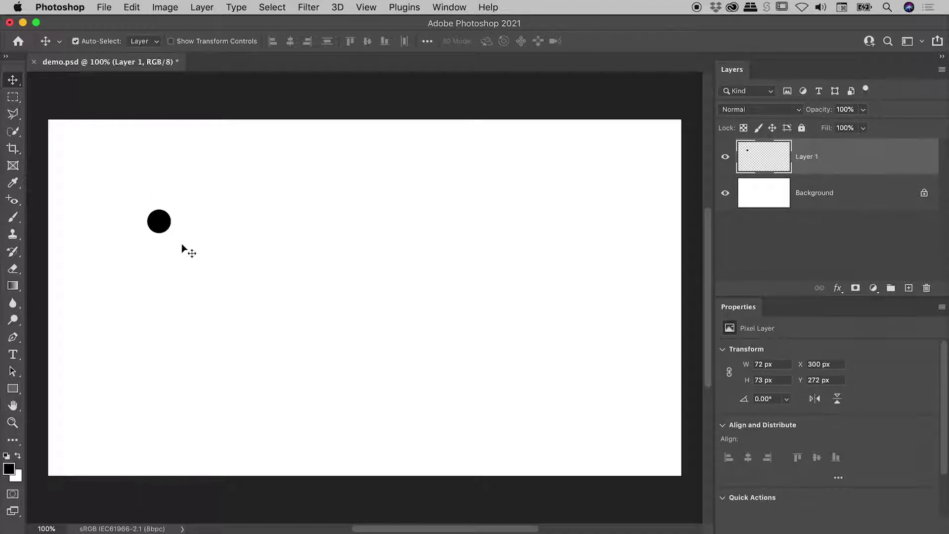
key(super+alt+s)
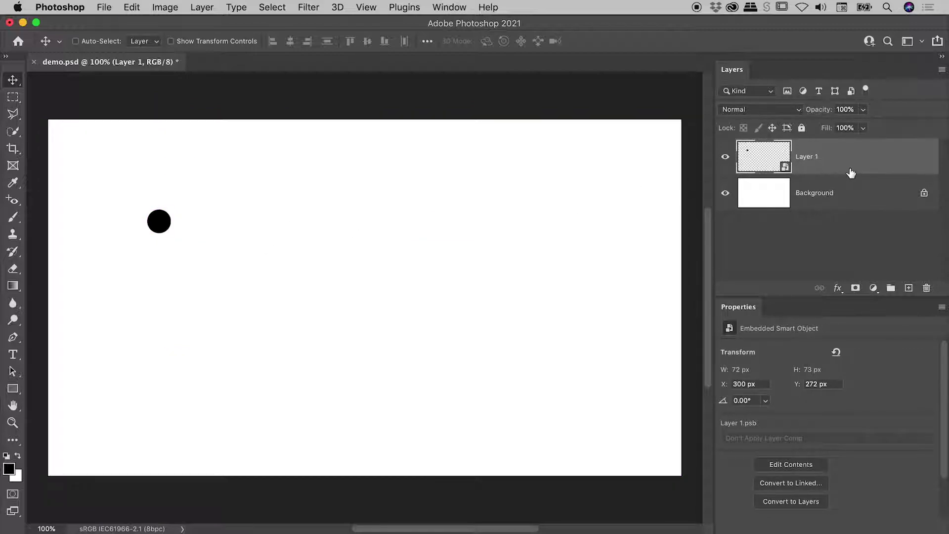
click(791, 501)
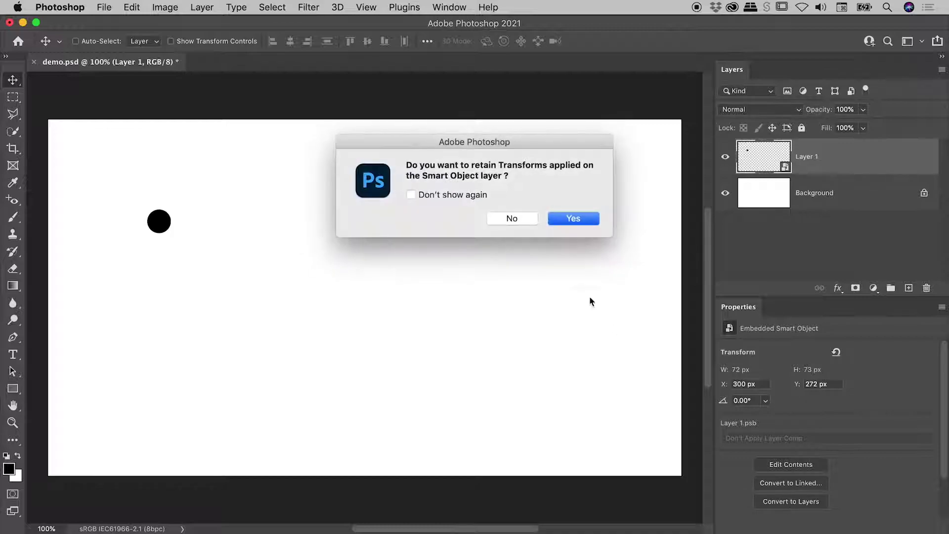
click(512, 218)
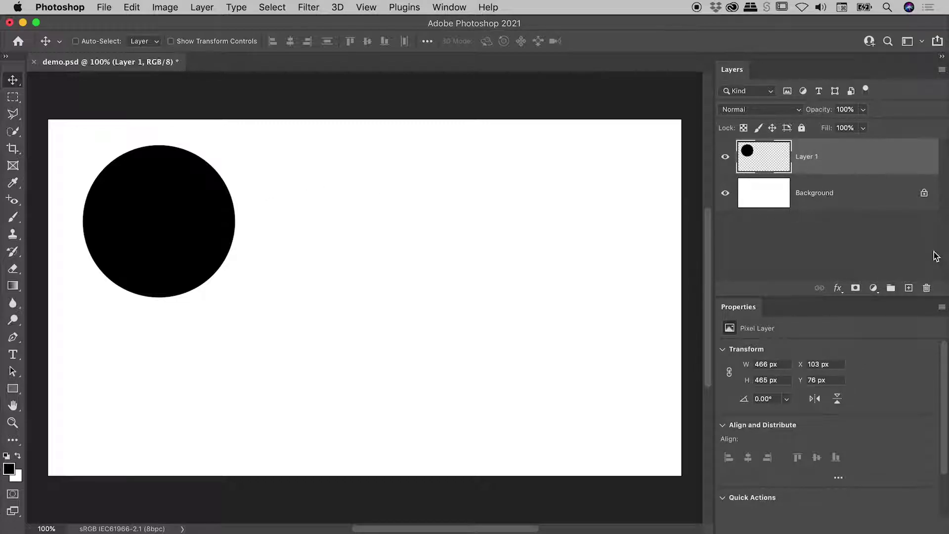
Paint a second large black dot at lower right on a new Layer 2
click(909, 288)
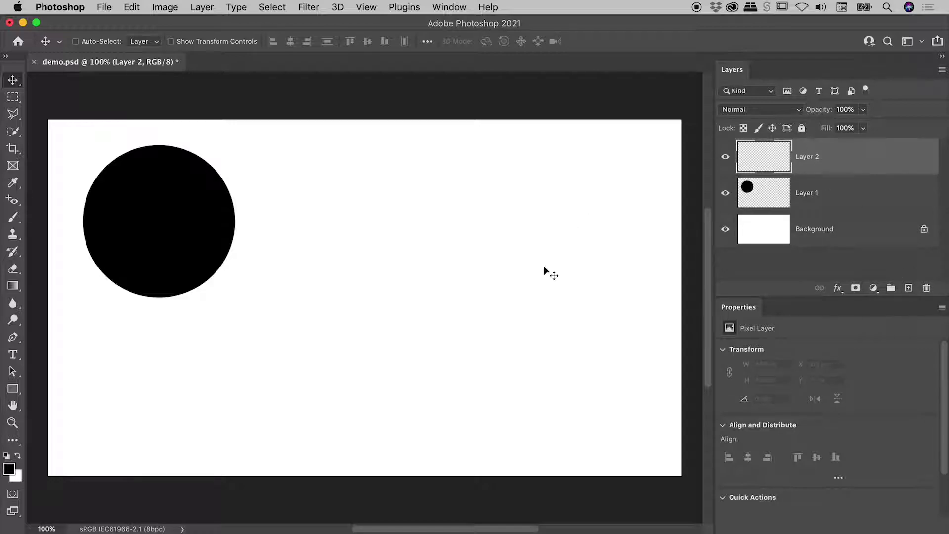
key(b)
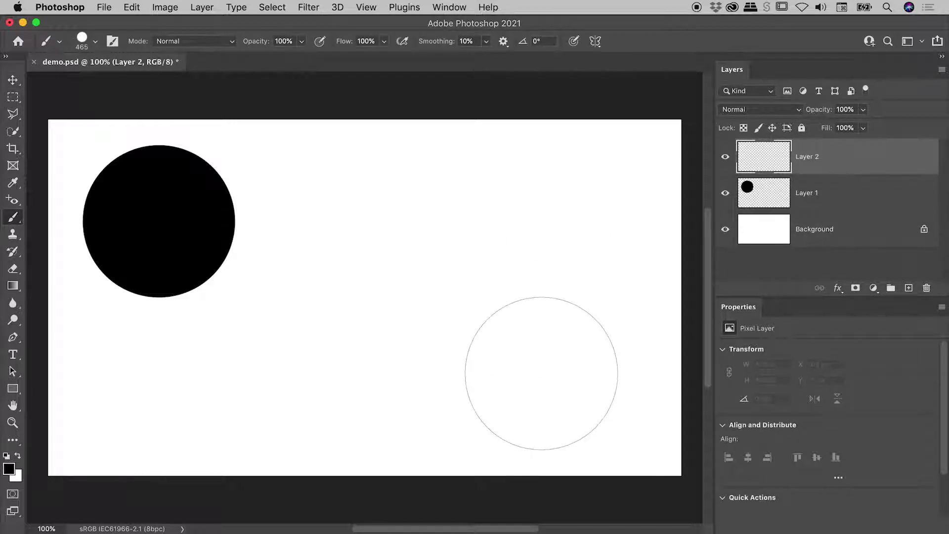
click(541, 373)
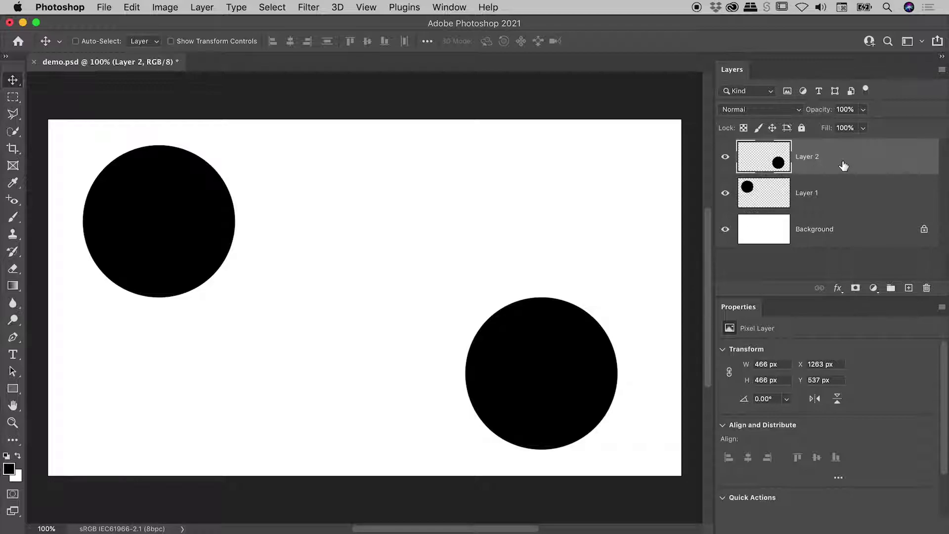
Select Layer 1 and Layer 2 and convert them into one Smart Object
shift+click(860, 199)
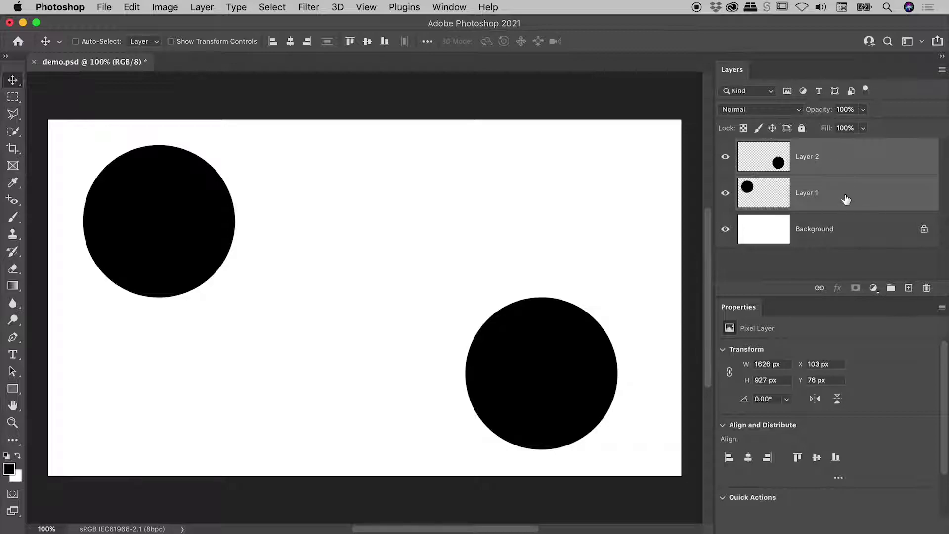
right_click(859, 157)
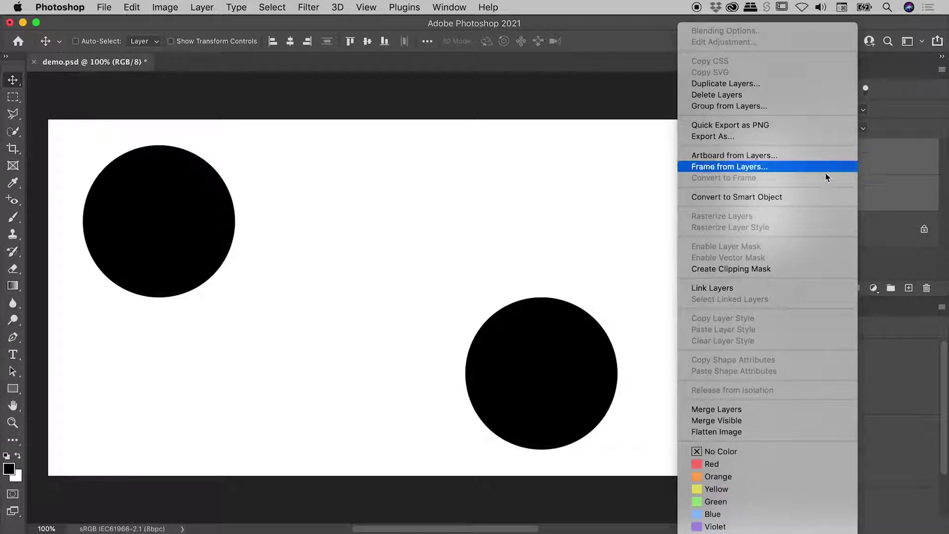
click(808, 200)
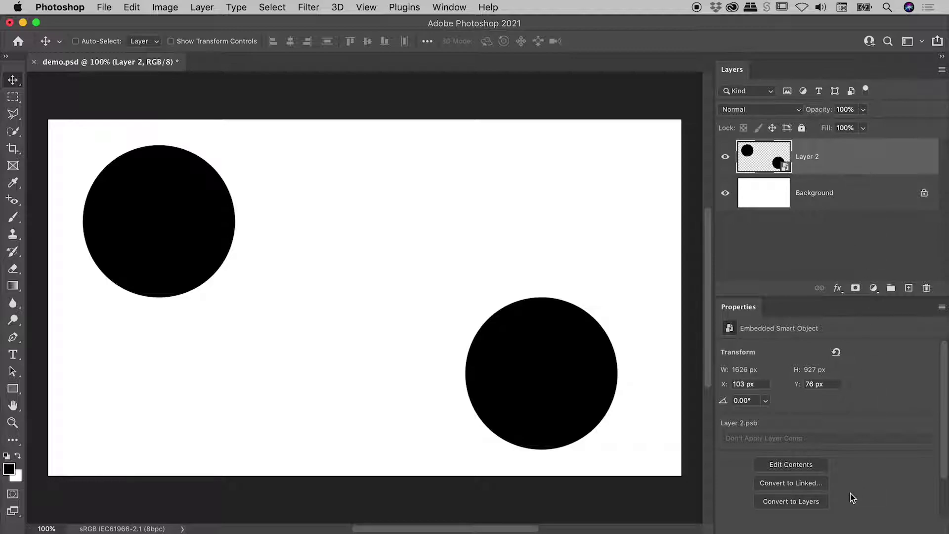
Convert the two-dot smart object to layers, then ungroup the Smart Object Group into Layer 2 and Layer 1
click(811, 501)
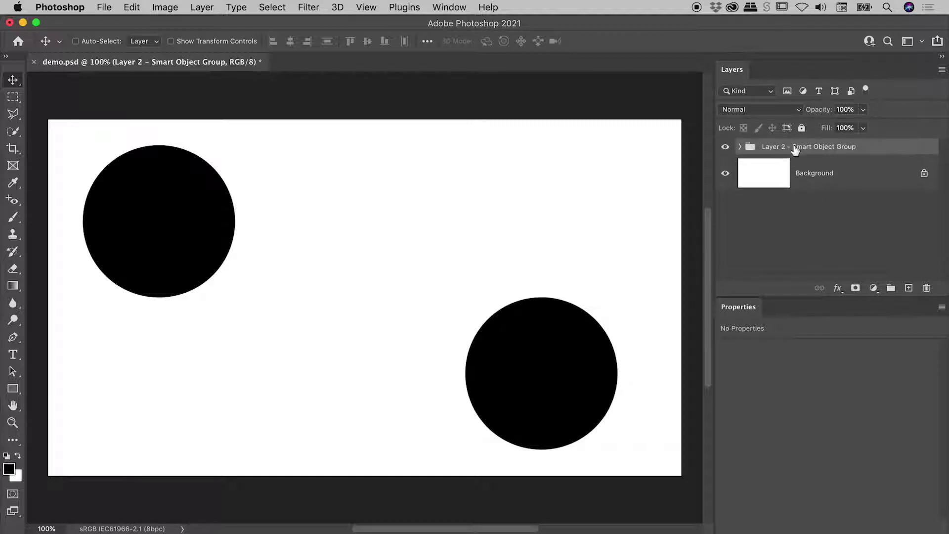
click(740, 147)
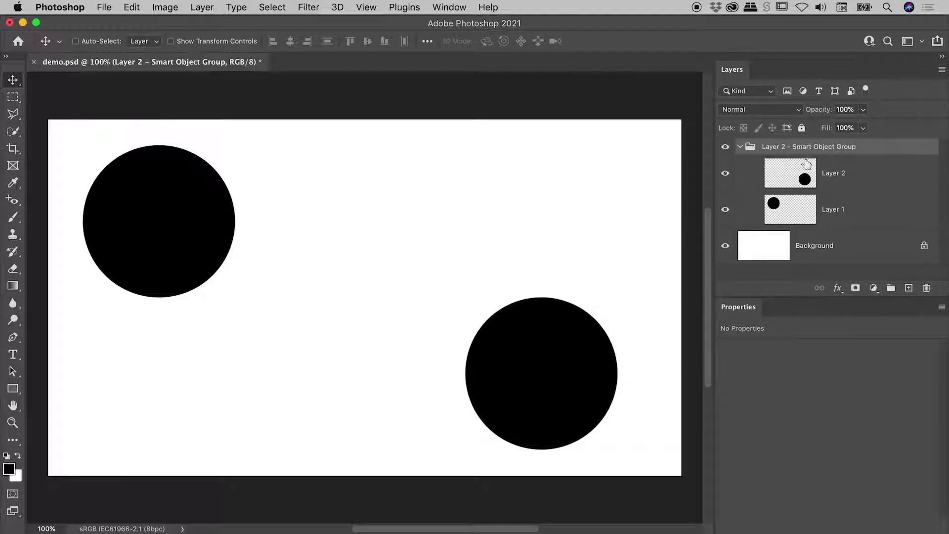
click(855, 175)
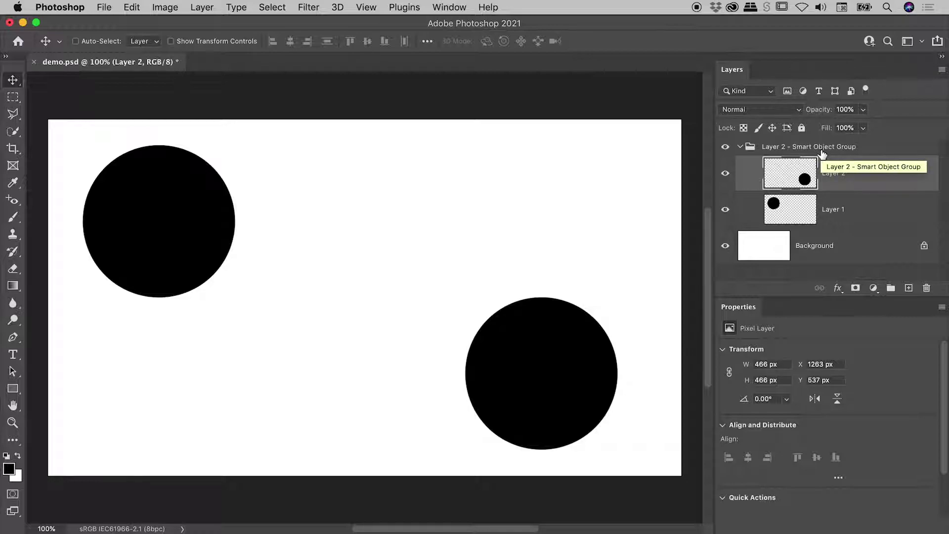
right_click(777, 149)
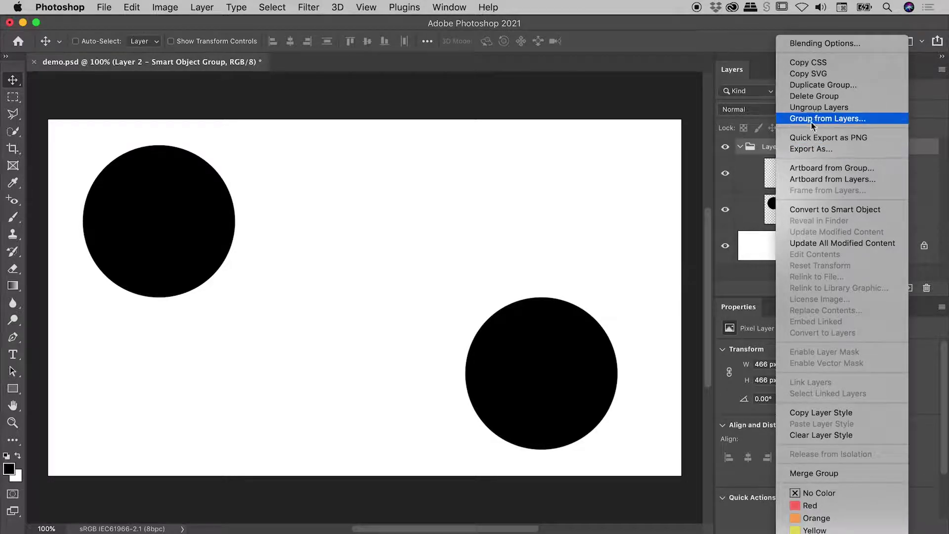
click(824, 107)
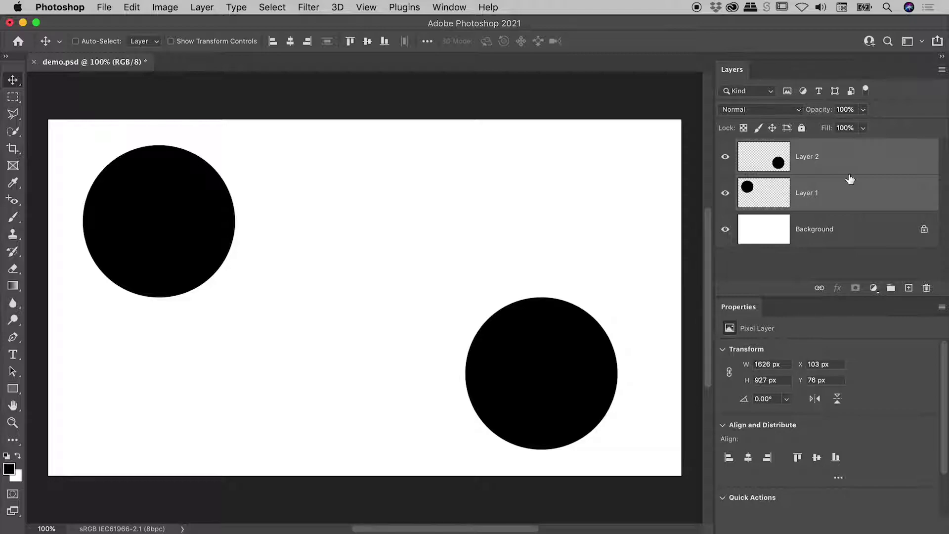
Merge both dot layers into a Smart Object and Free Transform it down to 194 × 111 px
key(super+shift+s)
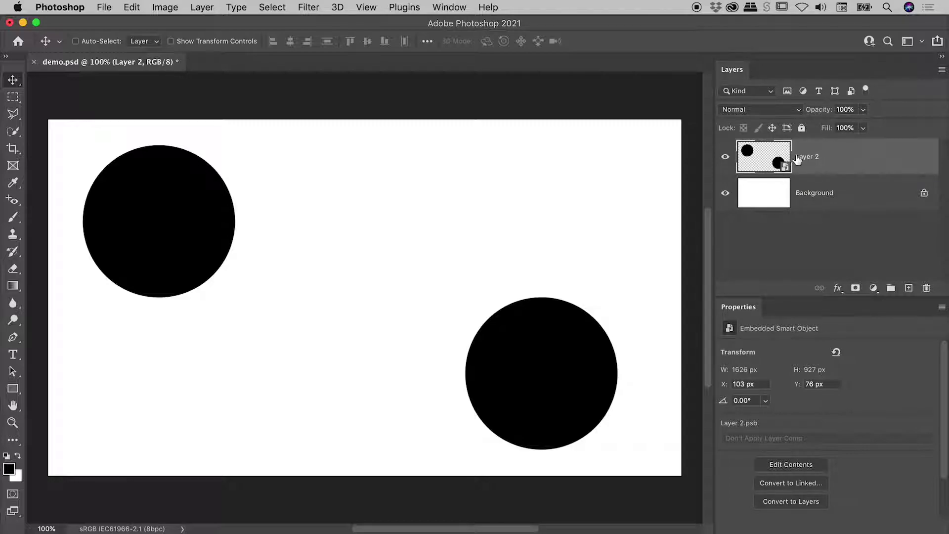
click(131, 8)
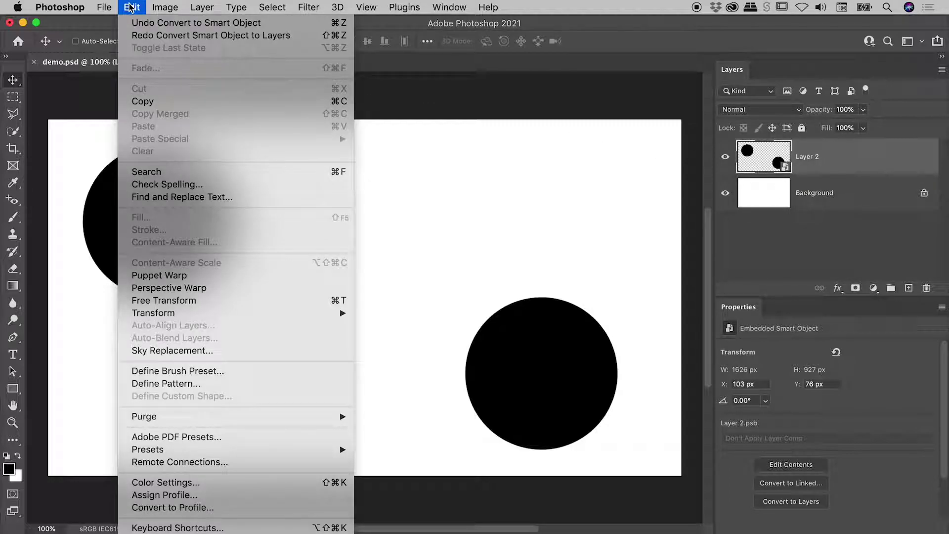
click(213, 302)
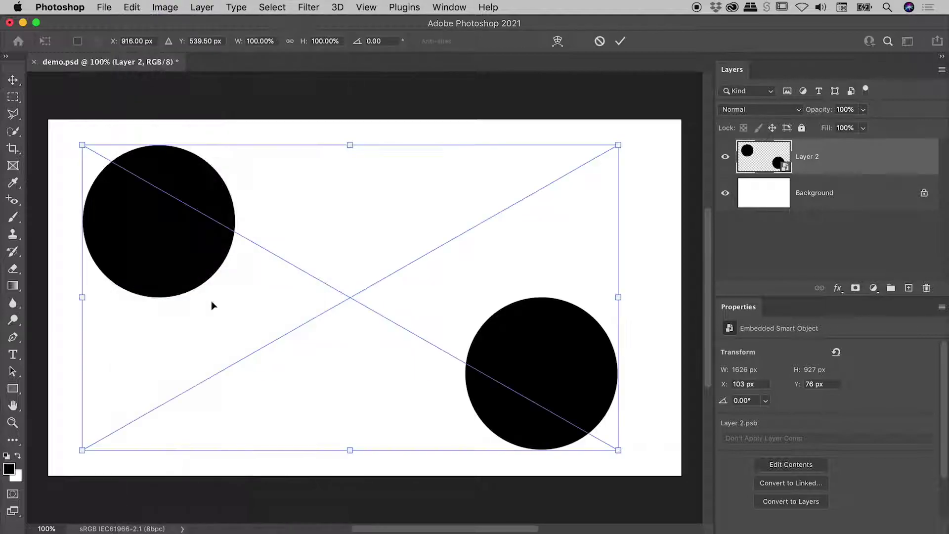
drag(621, 147, 387, 270)
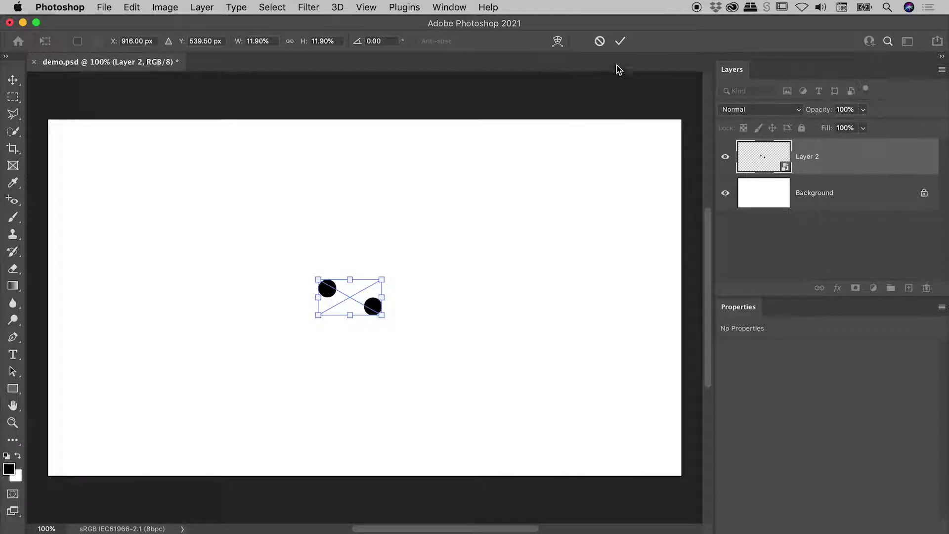
click(620, 41)
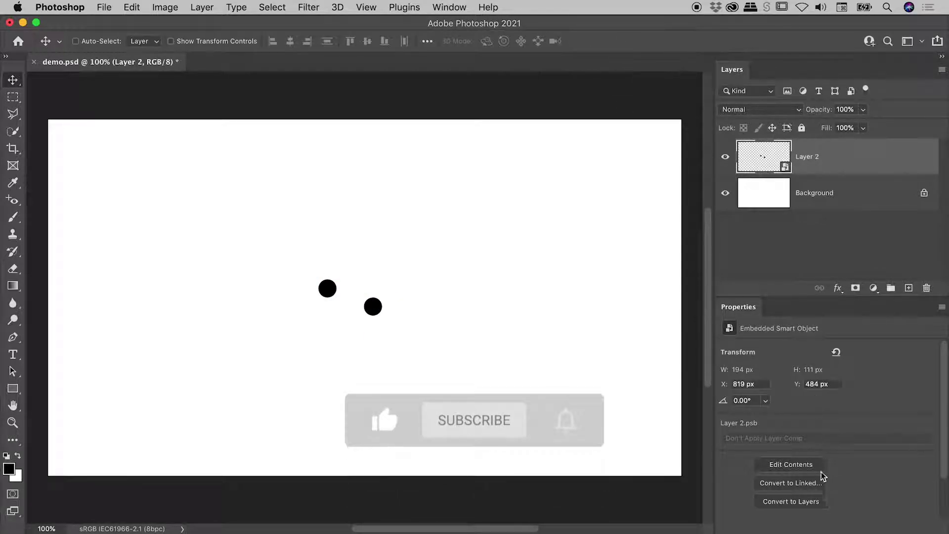
Convert the shrunken smart object to layers, accept losing its scaling, and expand the Smart Object Group
click(789, 502)
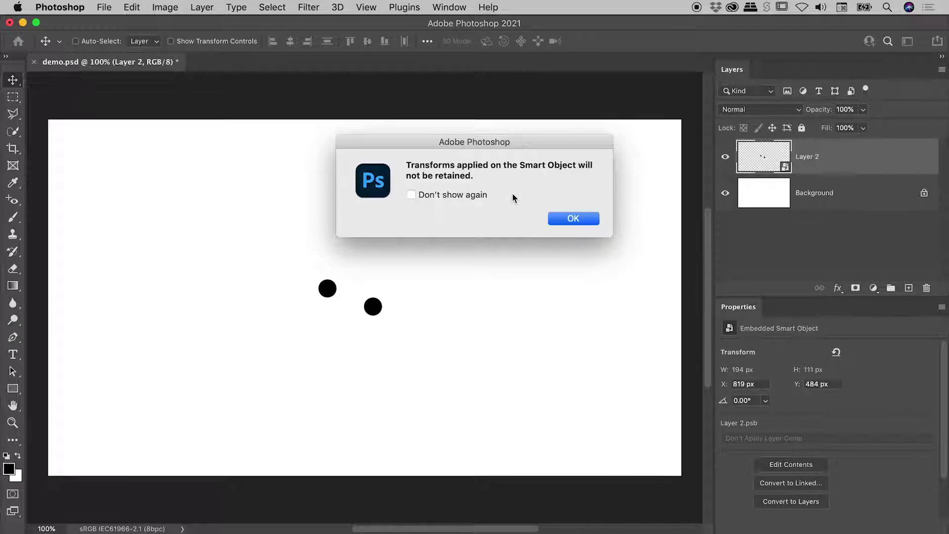
click(574, 219)
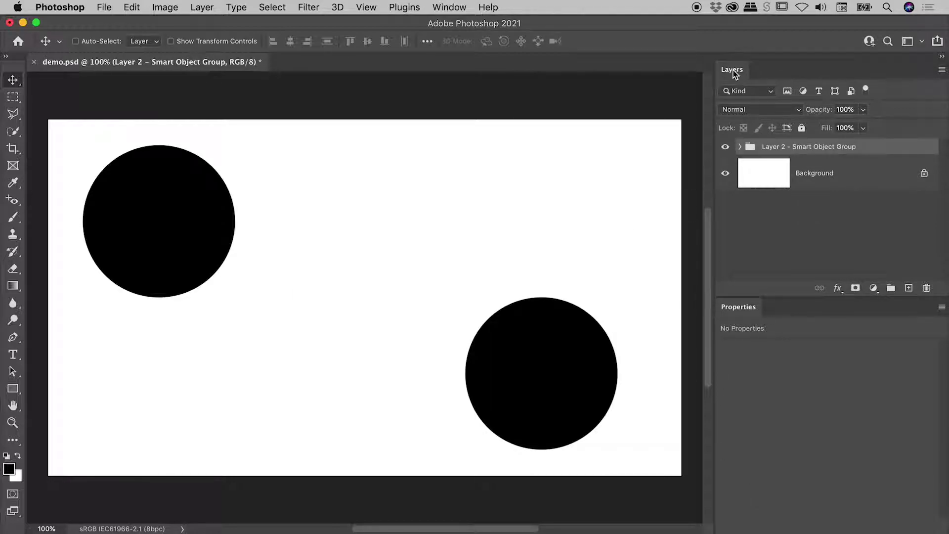
click(740, 146)
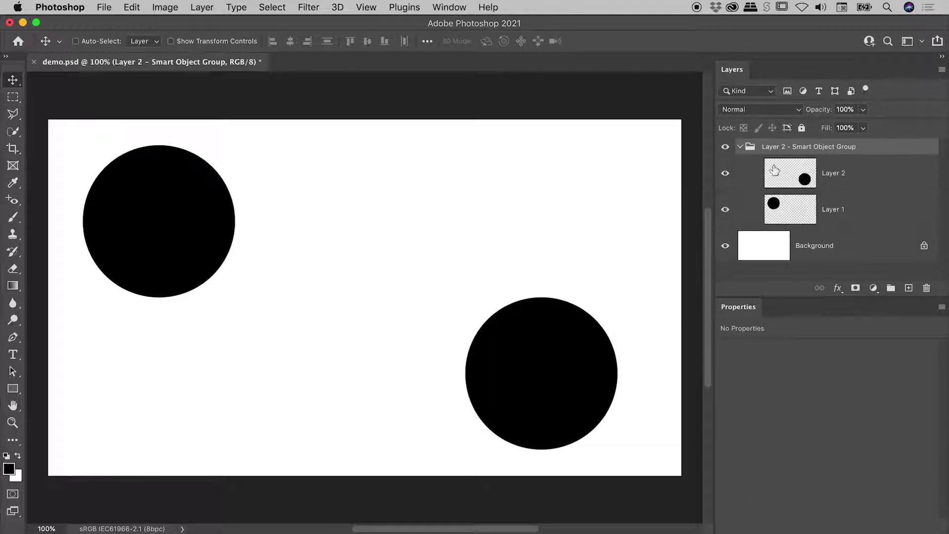